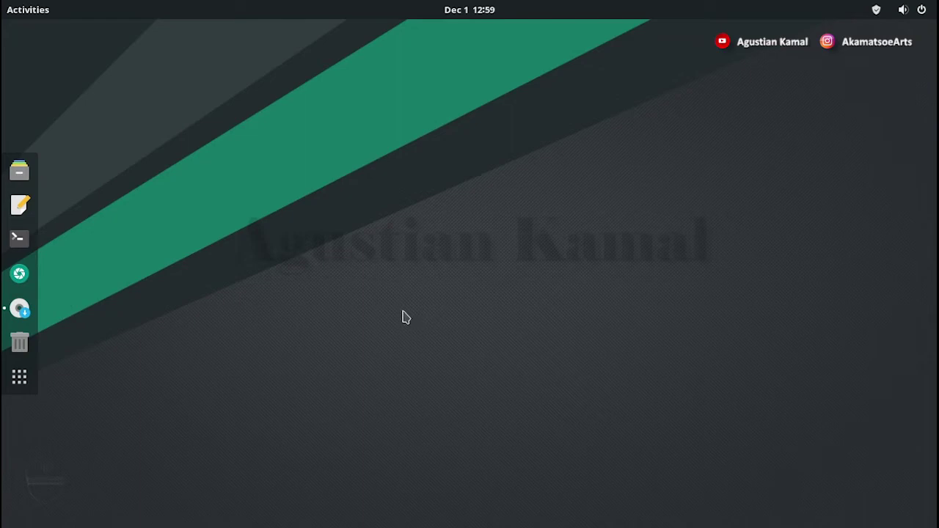
Switch to the Manjaro Linux installer and choose VBOX HARDDISK (/dev/sda) as the storage device
left_click(19, 308)
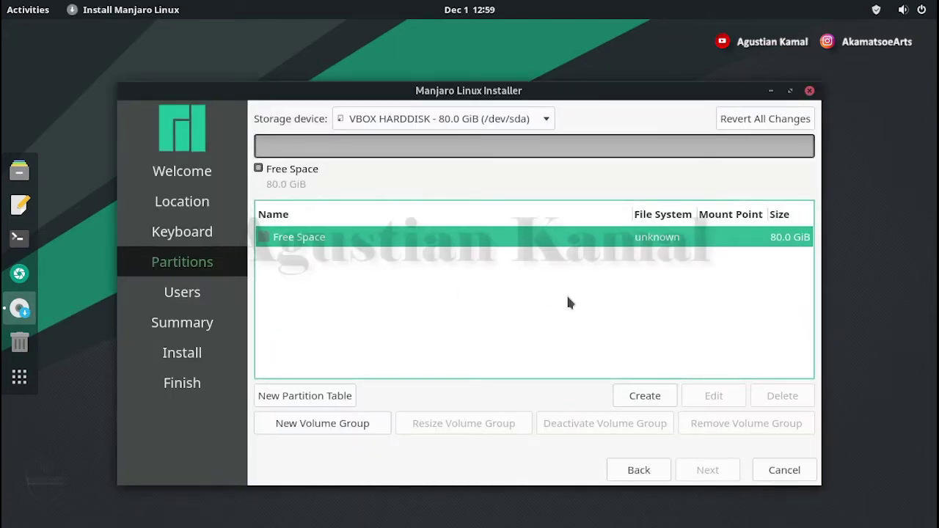
left_click(507, 118)
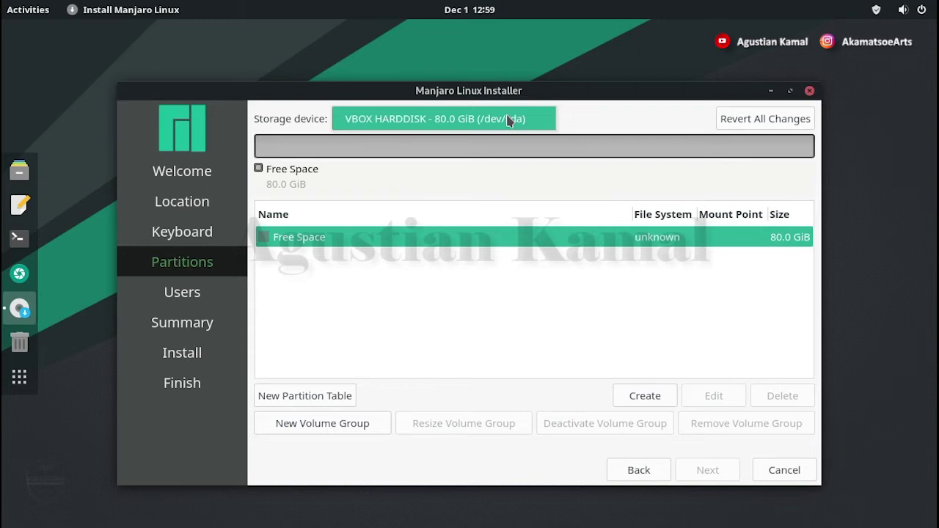
left_click(508, 120)
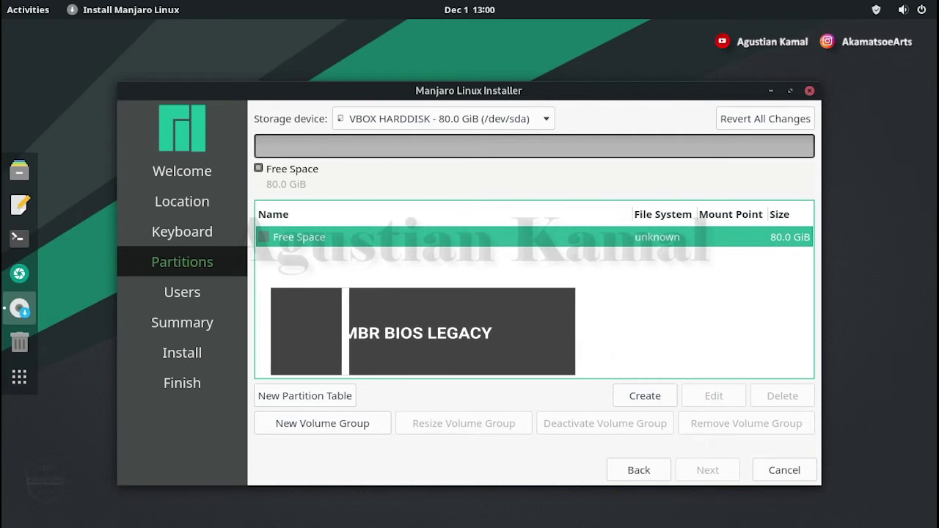
Create a 350 MiB fat32 partition in the free space, mounted at /boot/efi with the boot flag
left_click(646, 396)
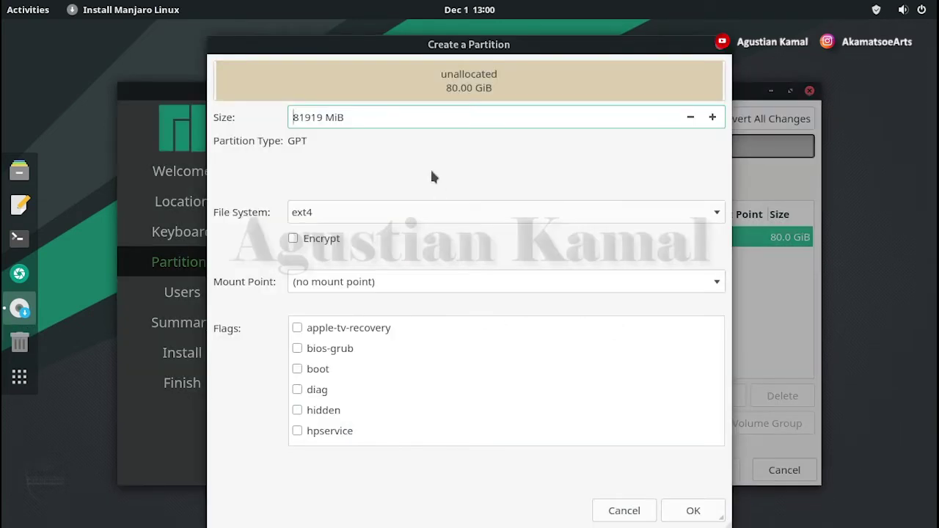
left_click(324, 117)
left_click_drag(323, 116, 287, 118)
type("350")
left_click(353, 214)
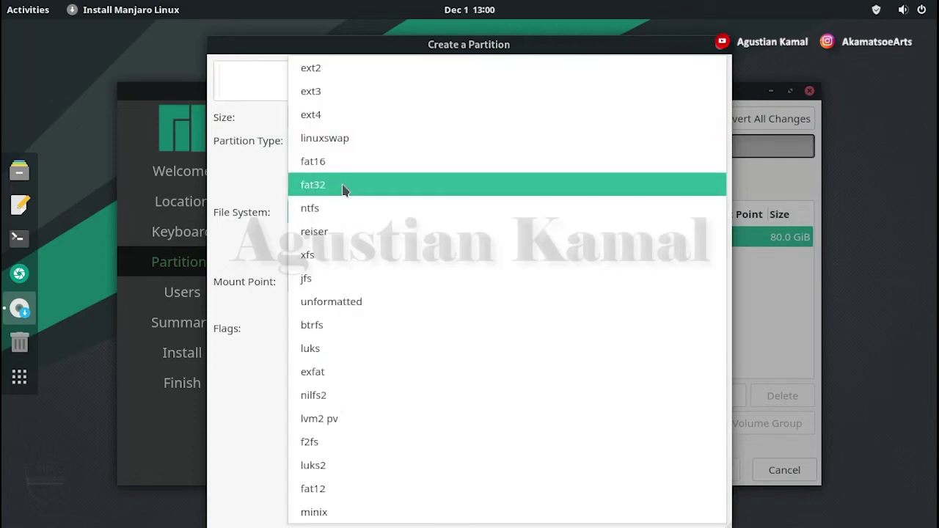
left_click(345, 190)
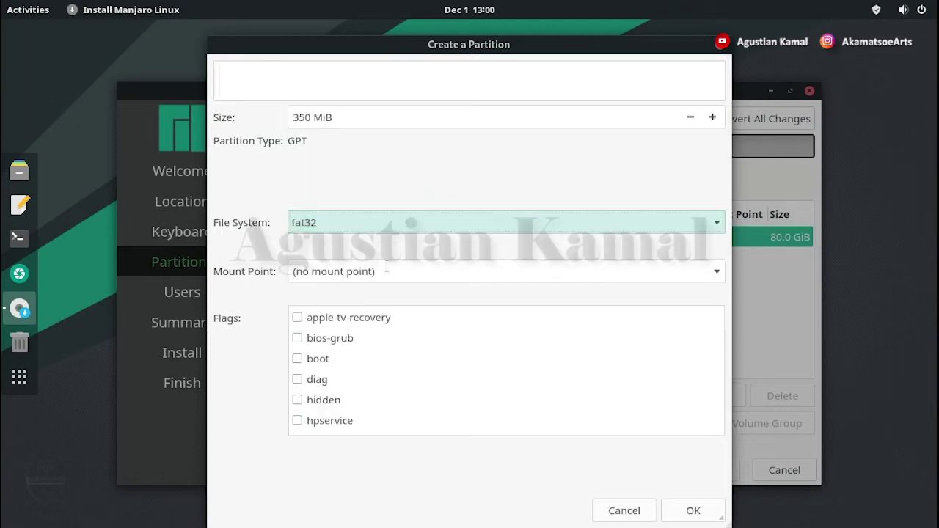
left_click(717, 273)
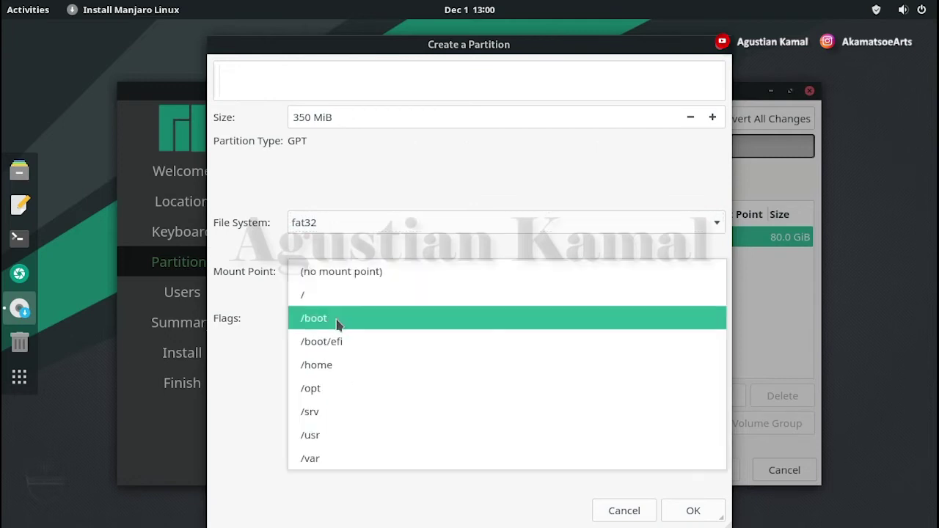
left_click(334, 341)
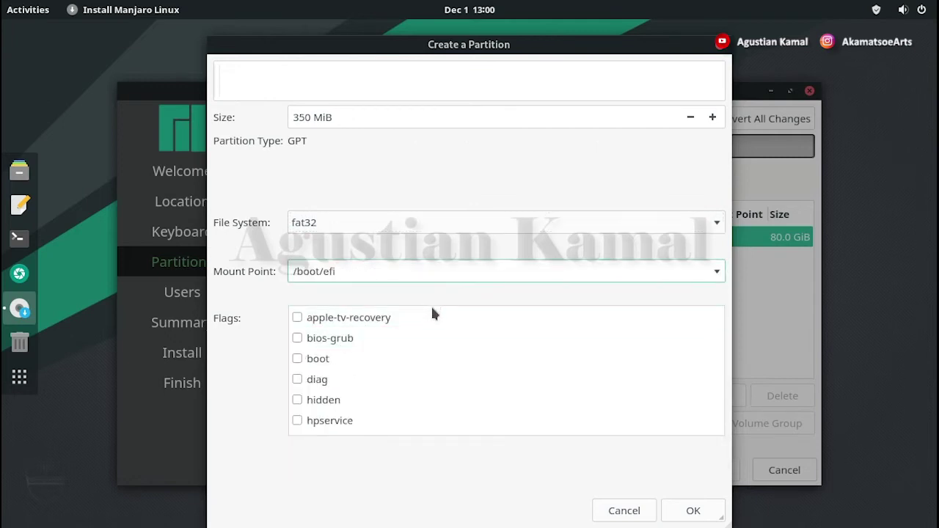
left_click(297, 358)
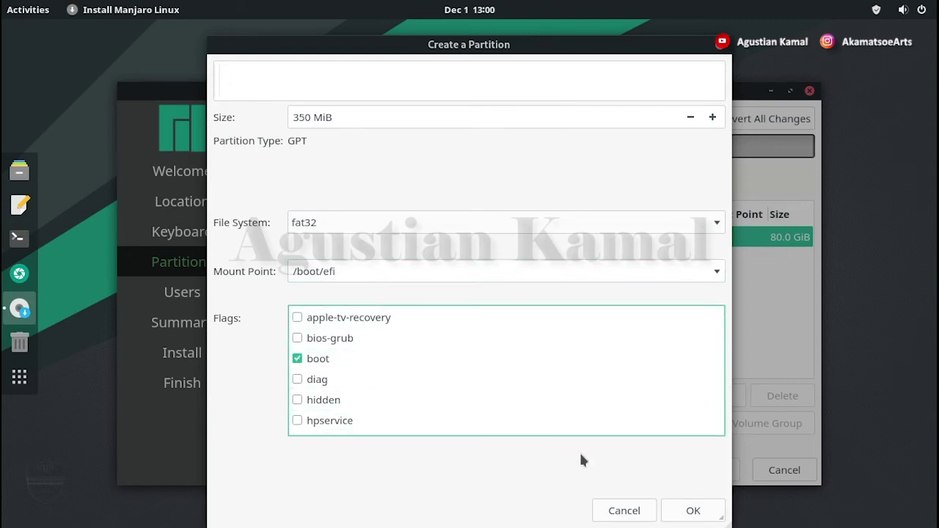
left_click(693, 511)
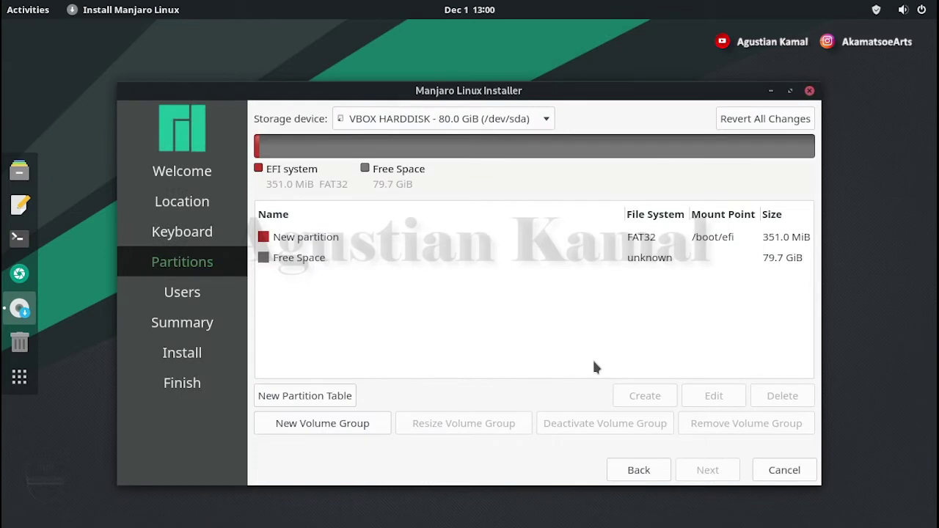
Create a 4096 MiB linuxswap partition in the remaining free space with the swap flag
left_click(658, 235)
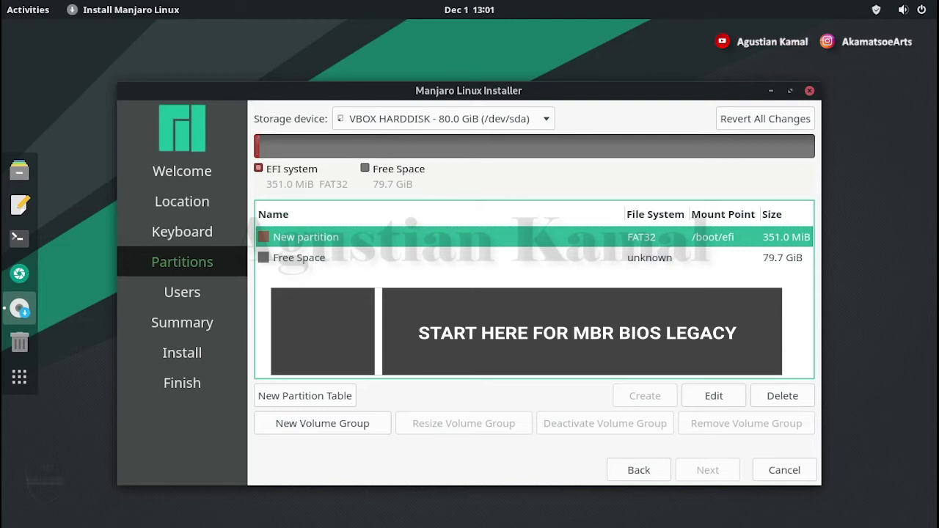
left_click(337, 258)
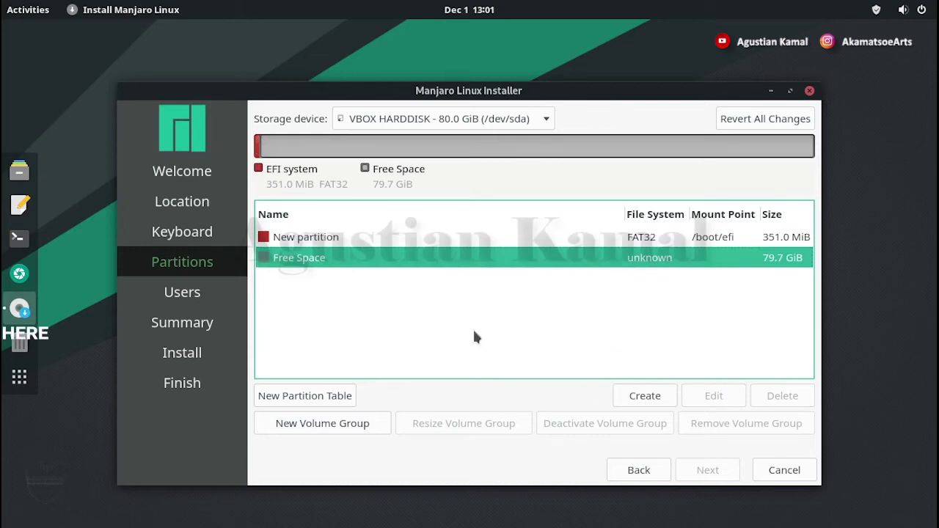
left_click(648, 393)
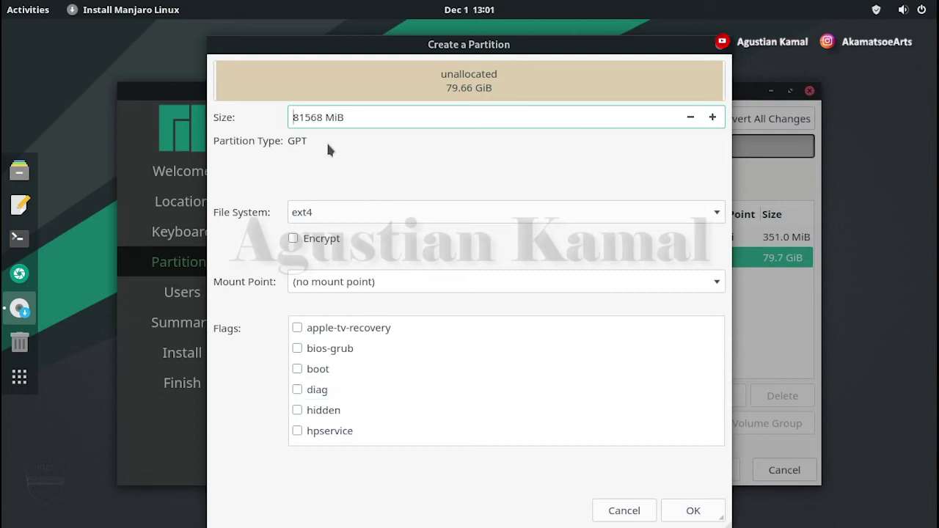
left_click_drag(324, 117, 287, 117)
type("4096")
left_click(362, 214)
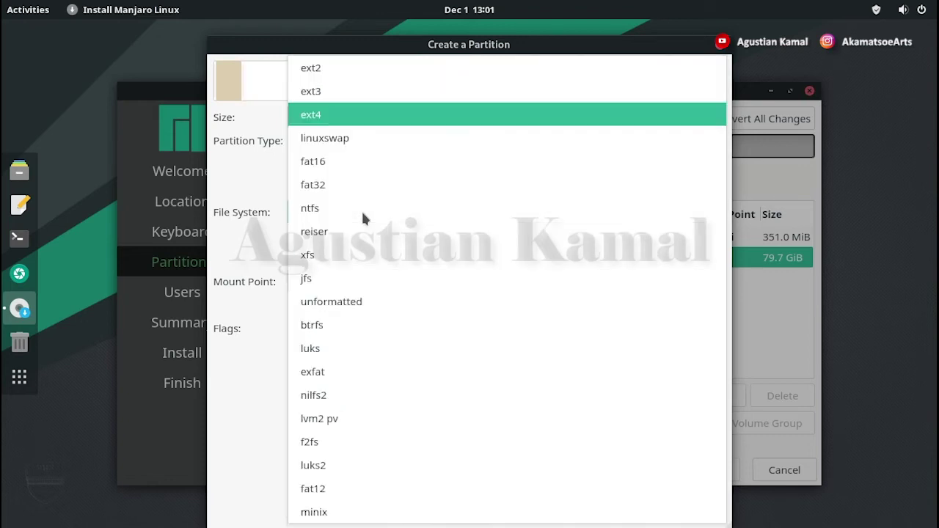
left_click(351, 146)
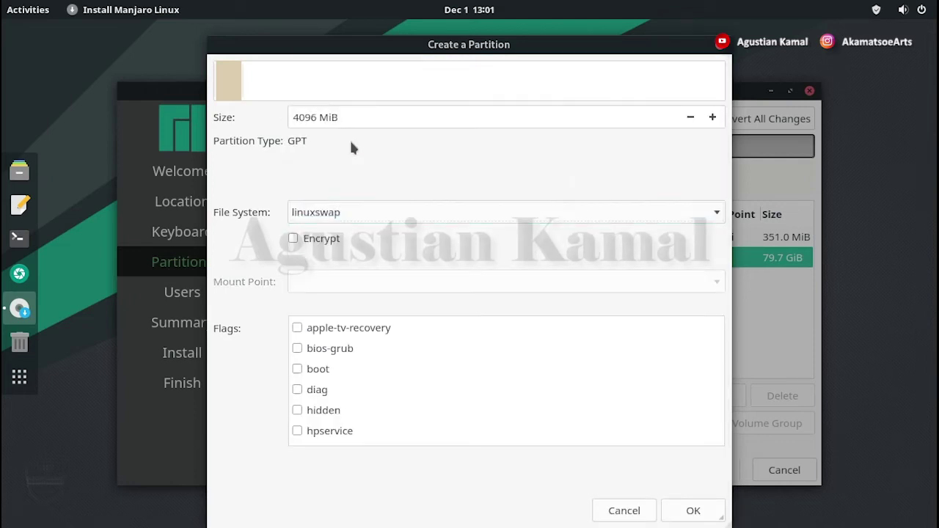
scroll(354, 374, "down", 5)
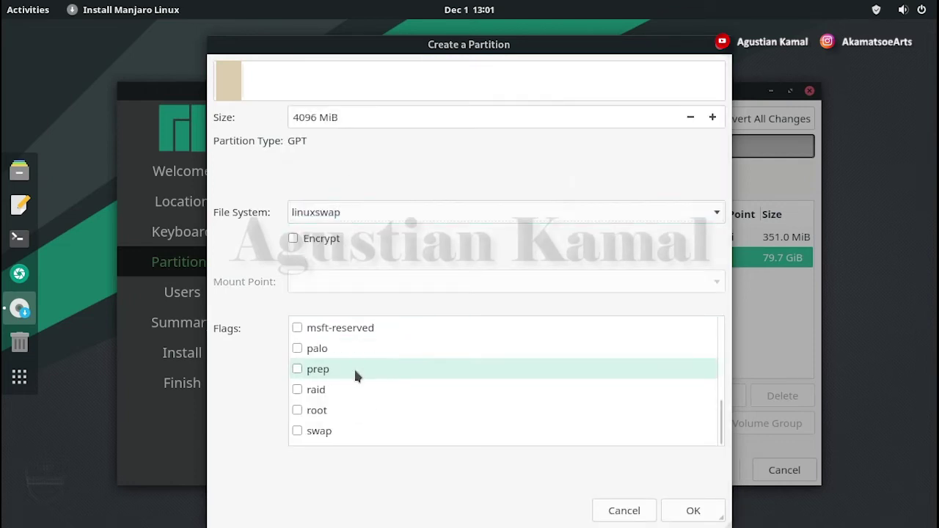
left_click(297, 430)
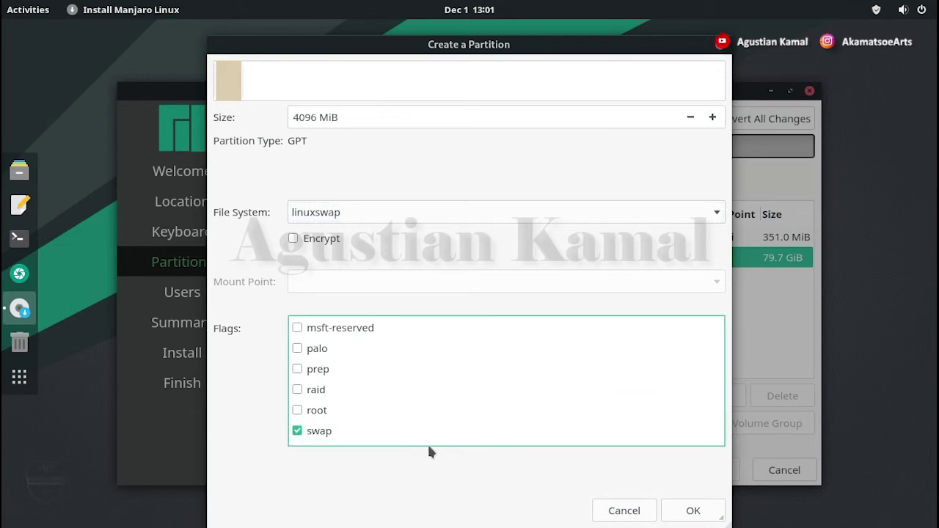
left_click(692, 512)
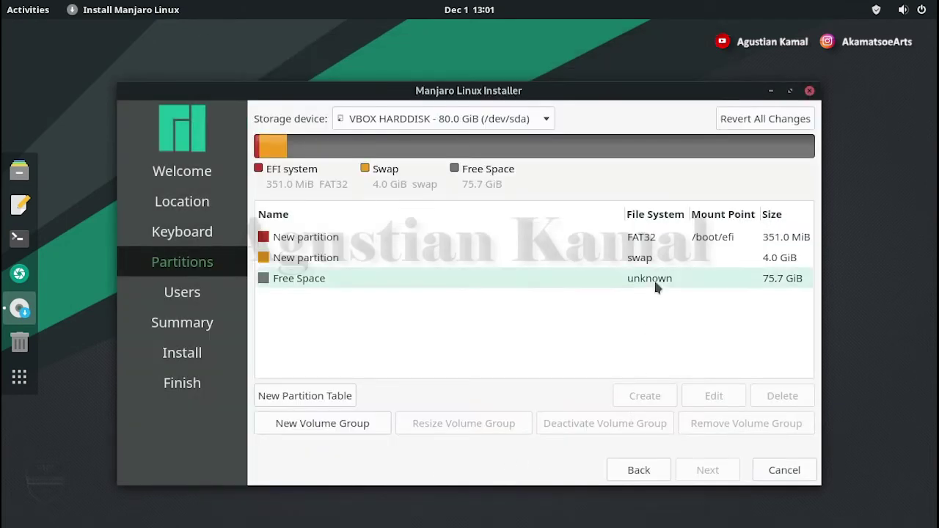
Create an ext4 partition from all the remaining free space, mounted at / with the root flag
left_click(668, 260)
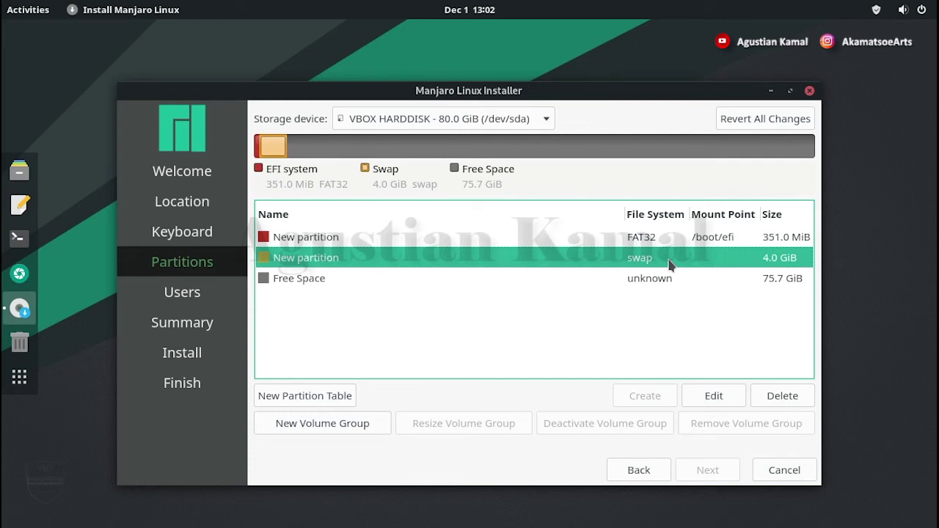
left_click(647, 279)
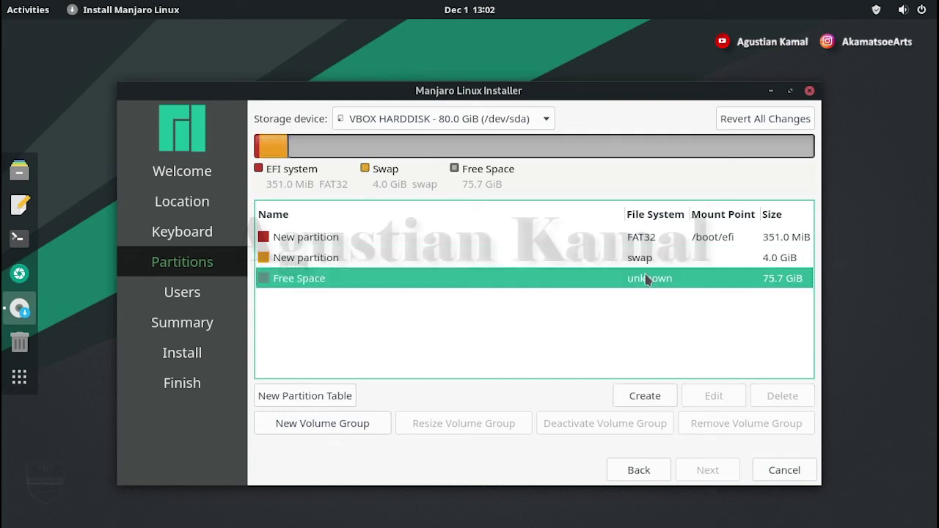
left_click(650, 395)
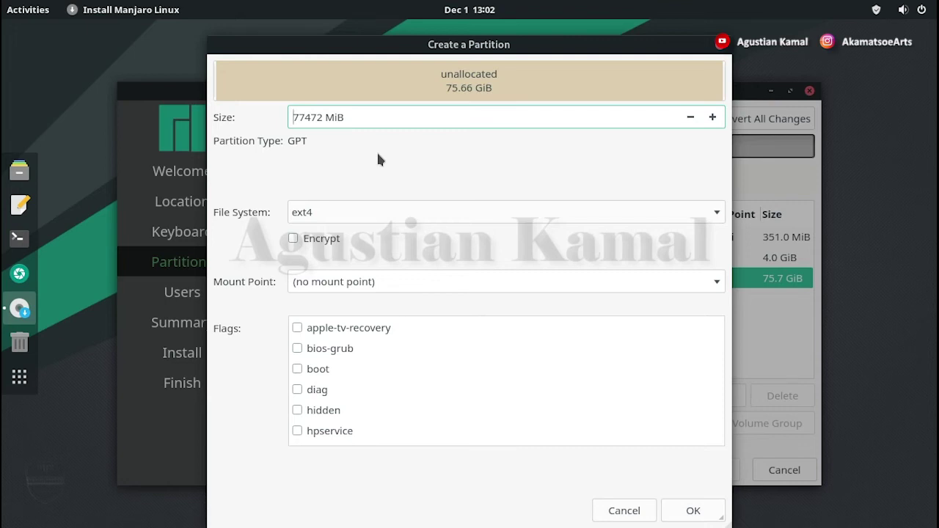
left_click(714, 281)
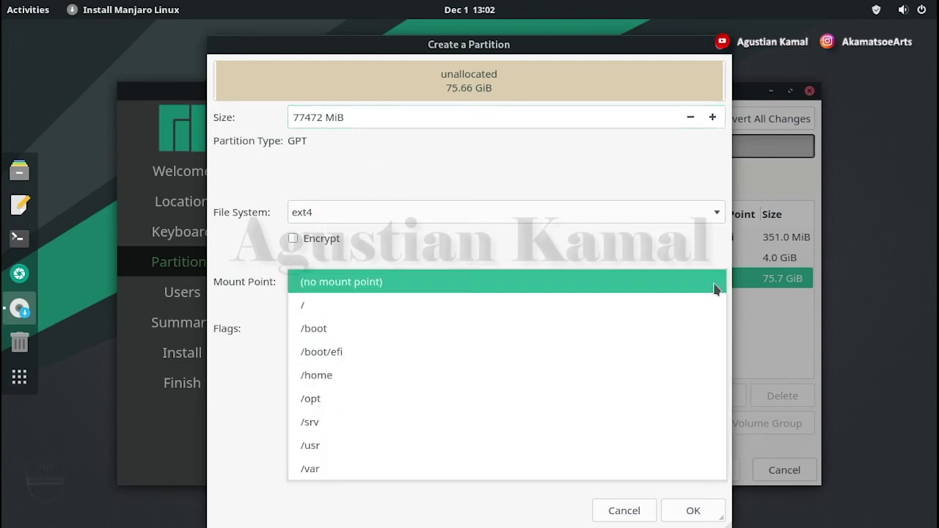
left_click(367, 304)
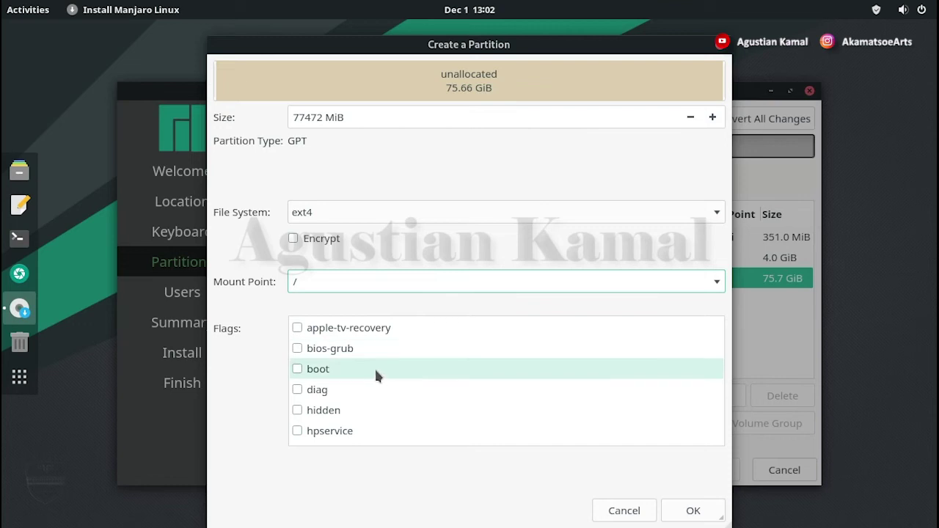
scroll(374, 368, "down", 5)
left_click(296, 410)
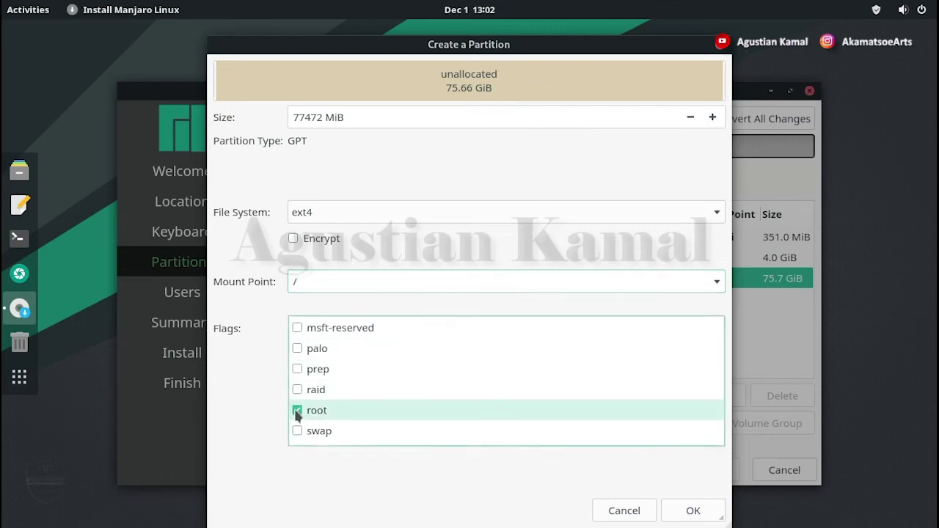
left_click(688, 517)
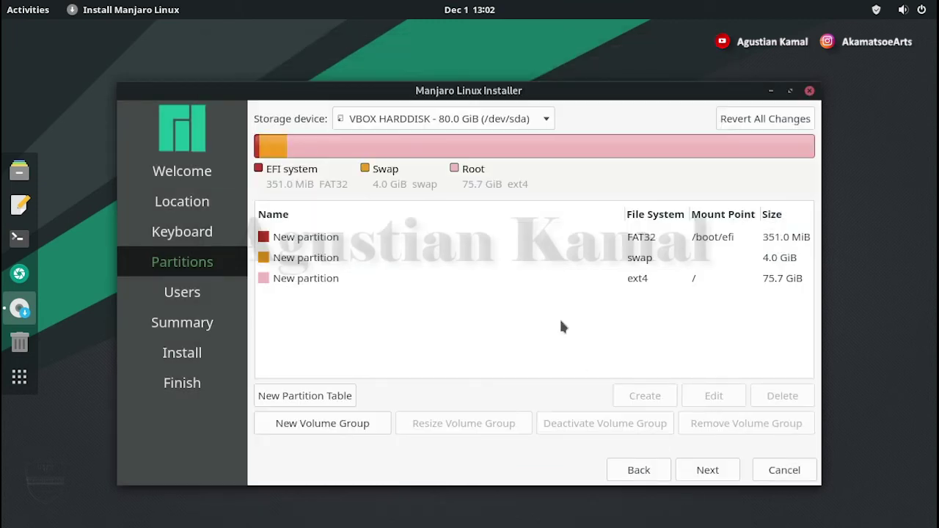
left_click(597, 278)
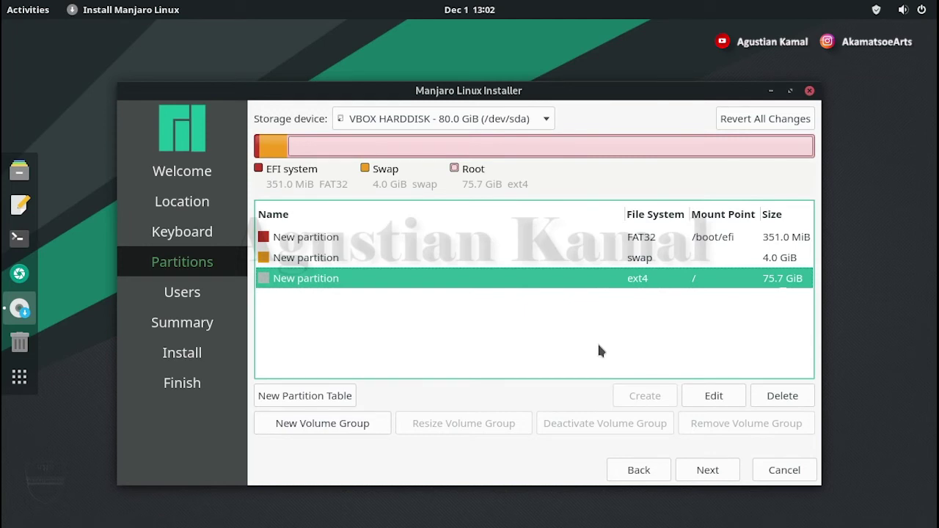
left_click(610, 261)
left_click(612, 239)
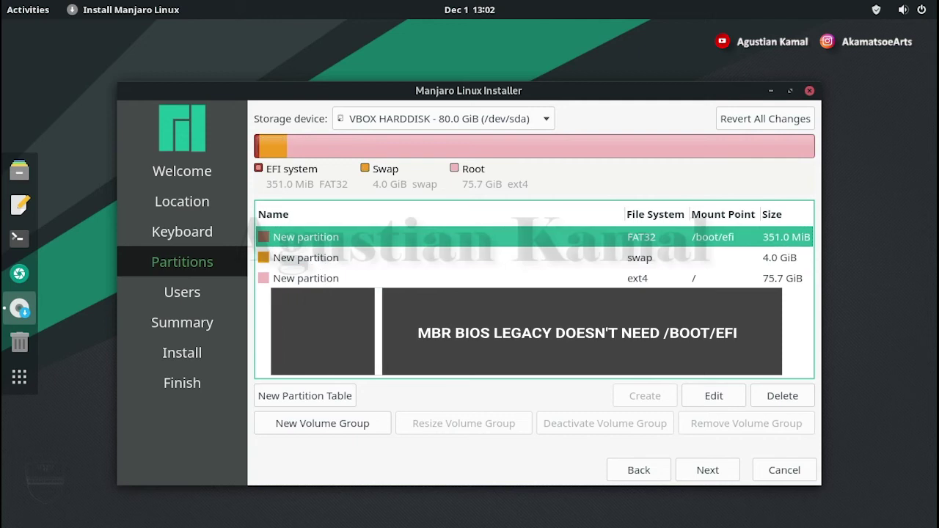